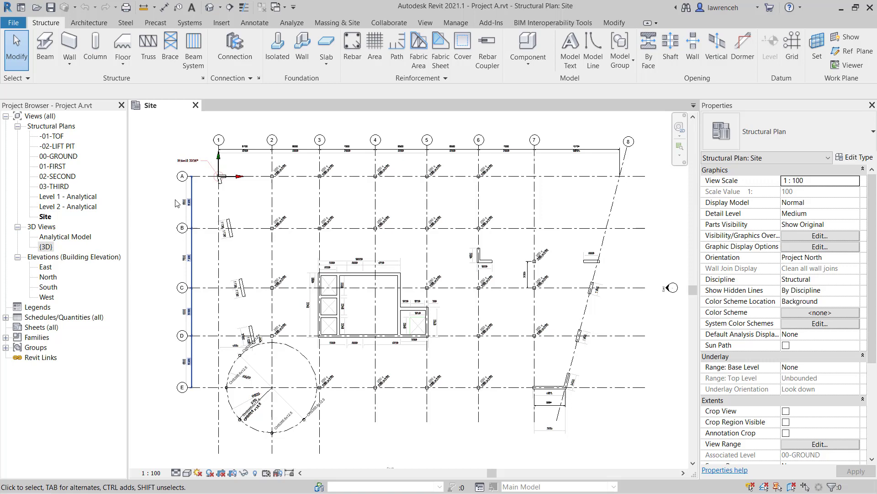
Switch the new structural wall to Interior - Blockwork 140 and open its type properties (width 164.0)
click(70, 44)
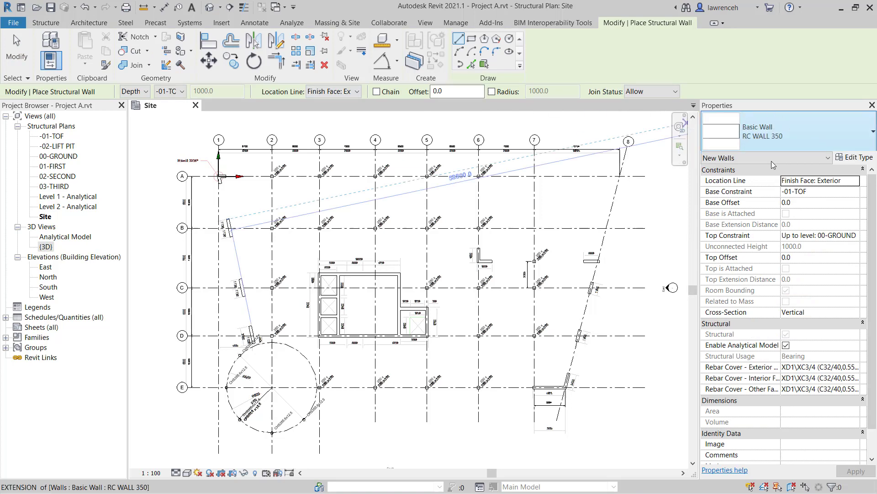
click(852, 142)
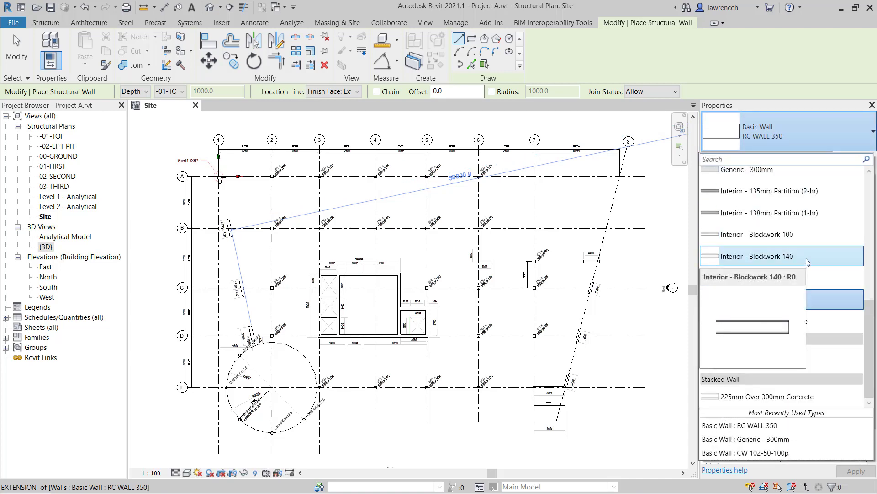
key(Escape)
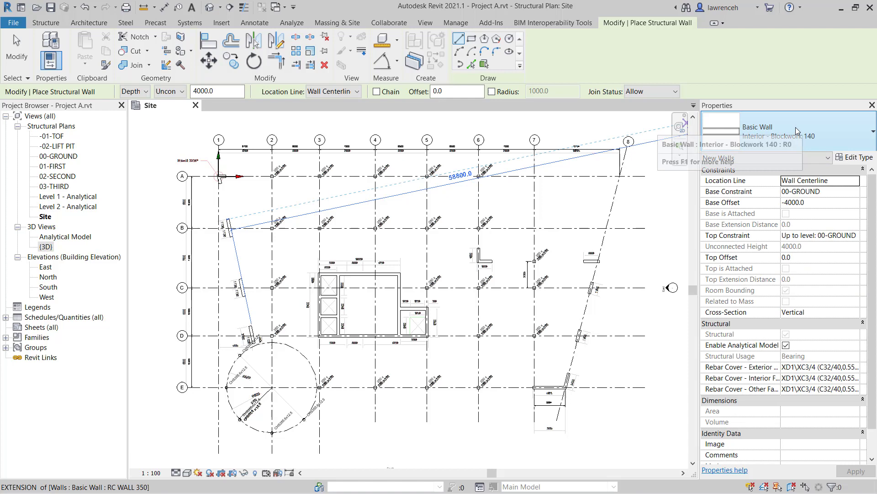
click(856, 157)
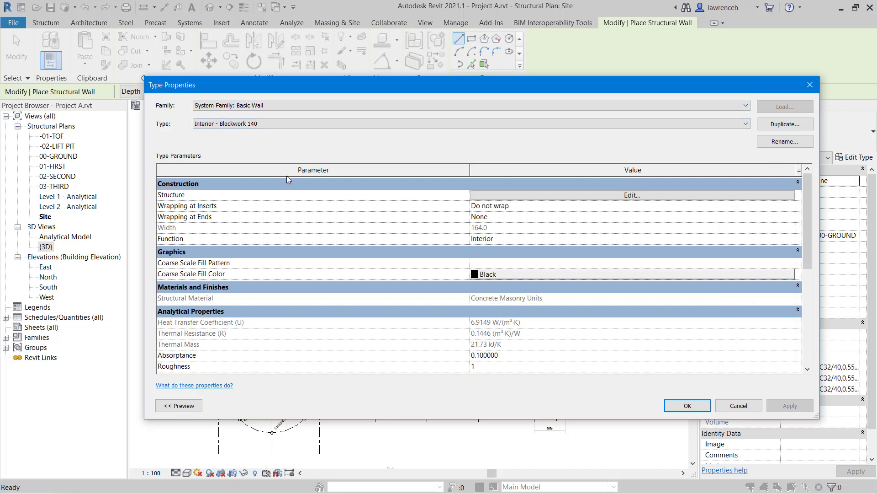
Delete both Gypsum Wall Board finish layers, leaving only the 140 Concrete Masonry Units core
click(663, 195)
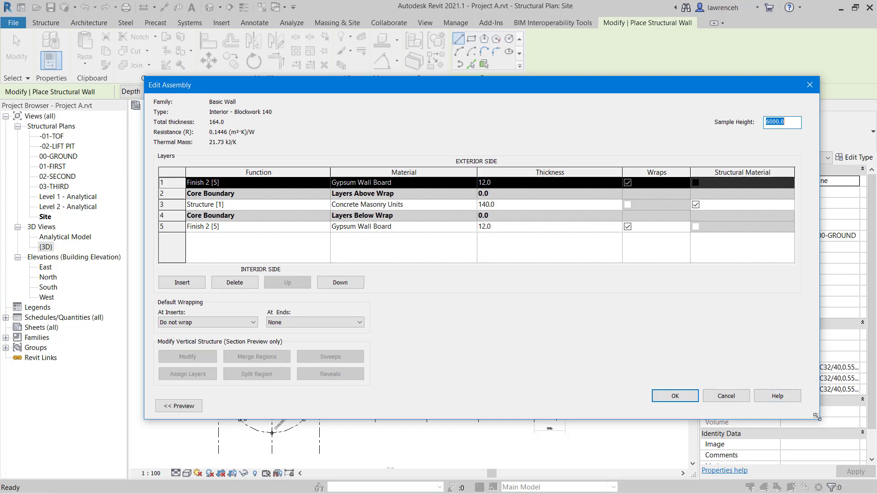
drag(816, 415, 603, 407)
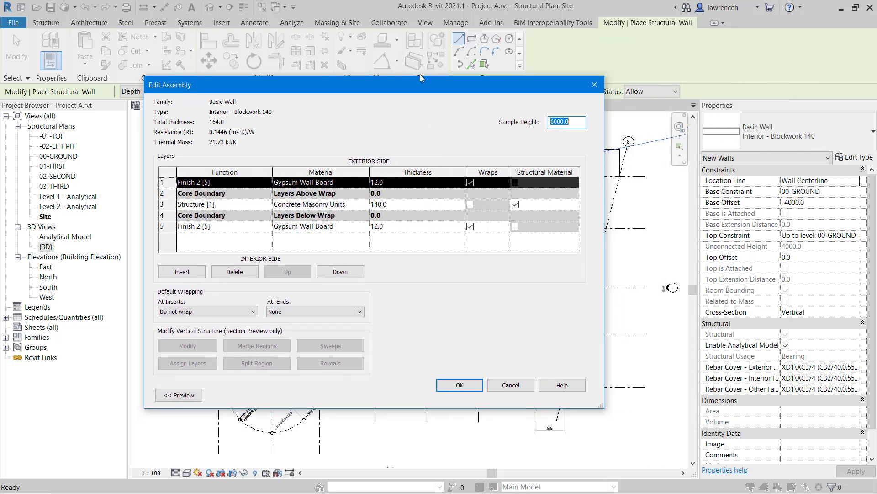
drag(421, 76, 445, 83)
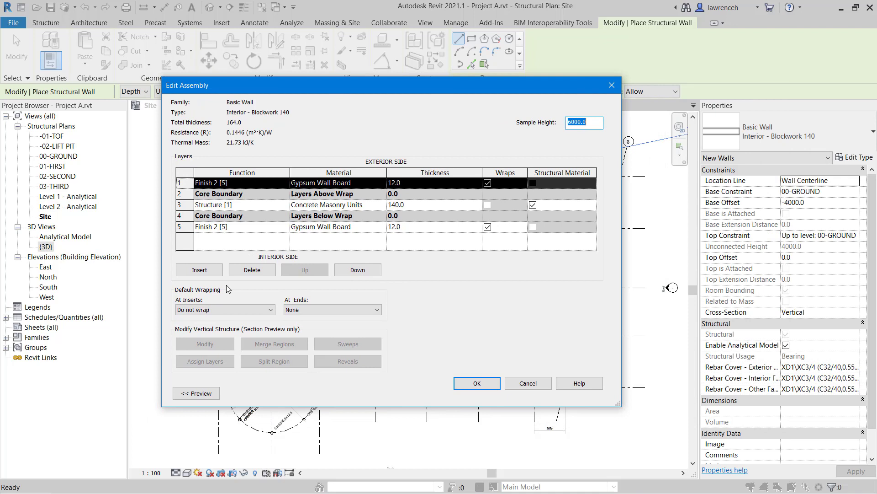
click(197, 394)
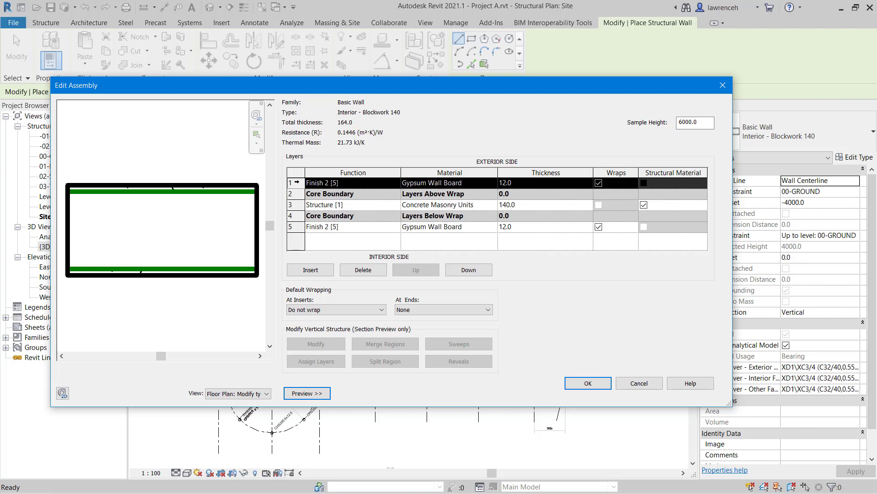
click(365, 271)
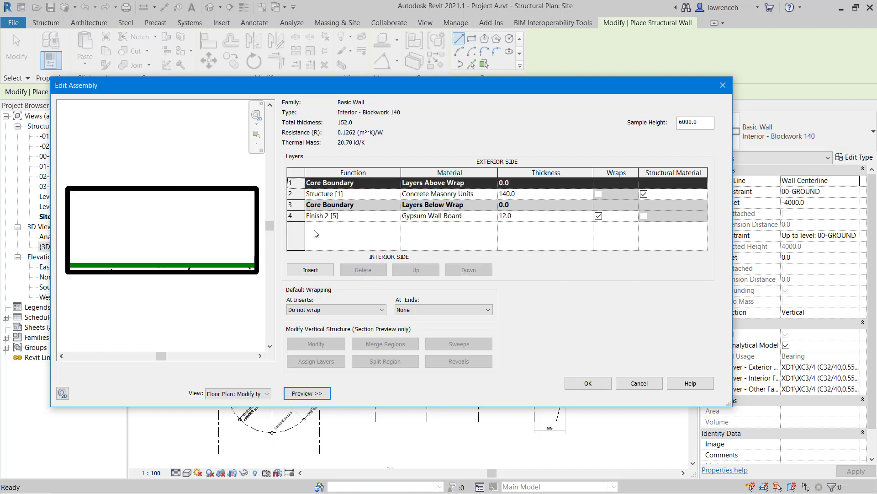
click(328, 218)
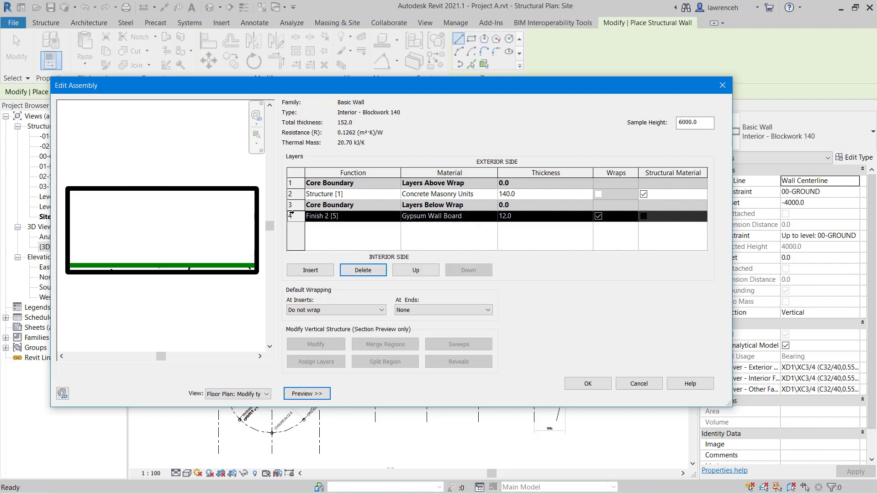
click(371, 270)
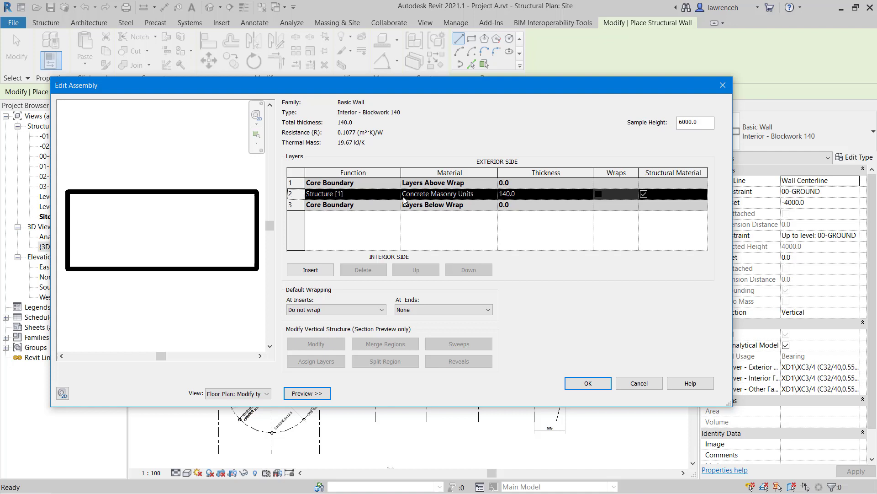
click(437, 195)
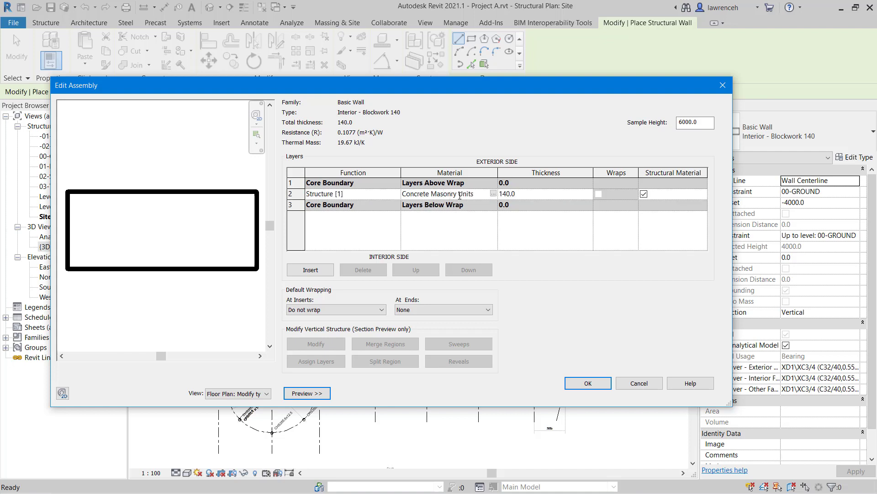
Open the Concrete Masonry Units material graphics and keep Block 225x450 as its surface pattern
click(493, 194)
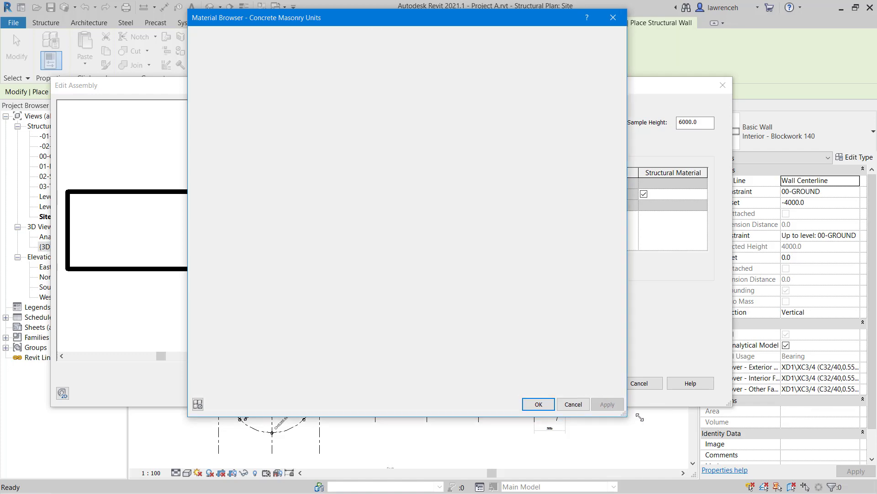
drag(616, 413, 724, 440)
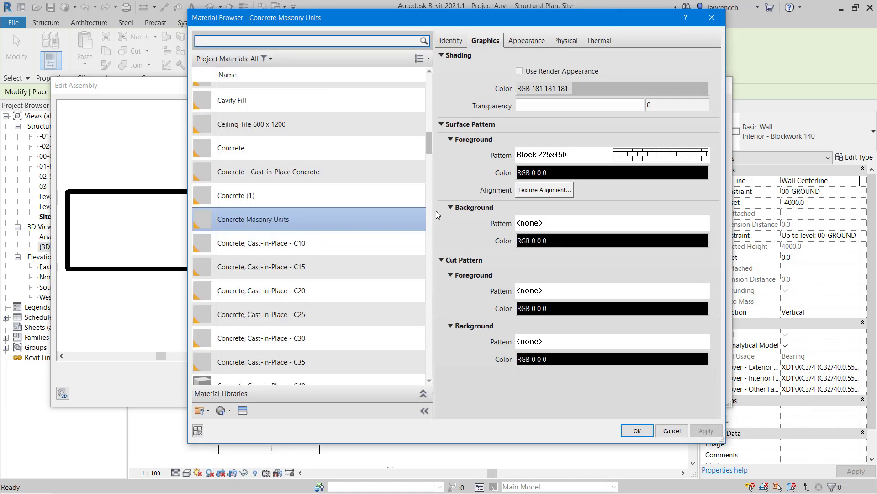
click(682, 156)
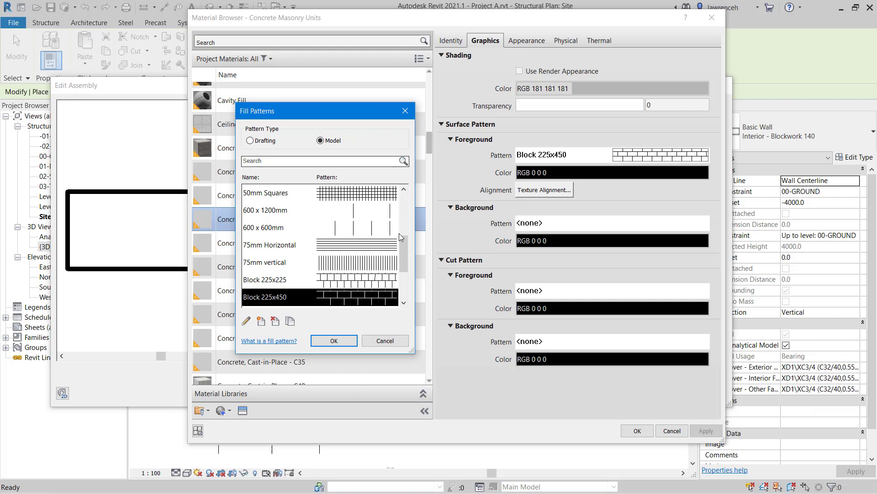
drag(404, 244, 405, 255)
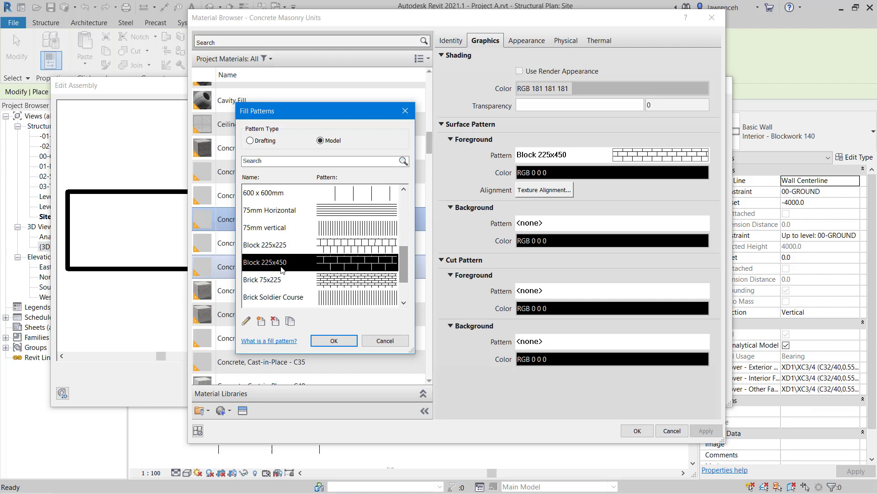
click(325, 345)
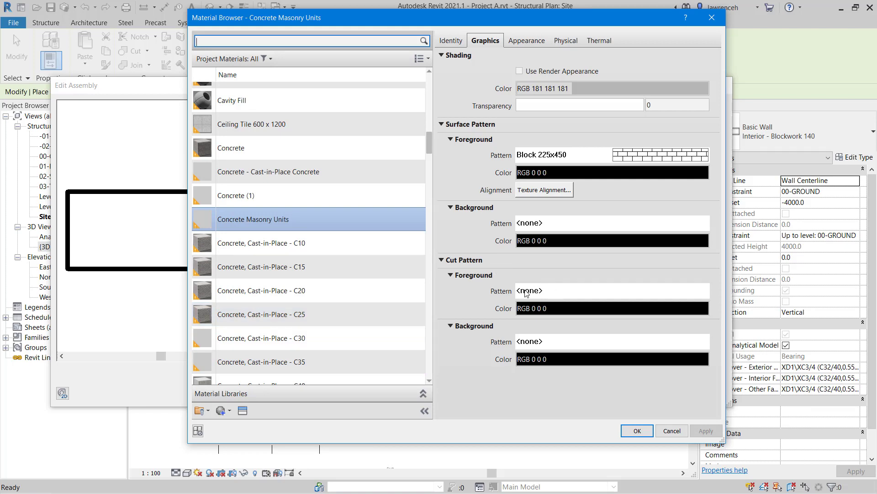
Give Concrete Masonry Units a Diagonal crosshatch 1.5mm cut pattern and accept the material
click(541, 291)
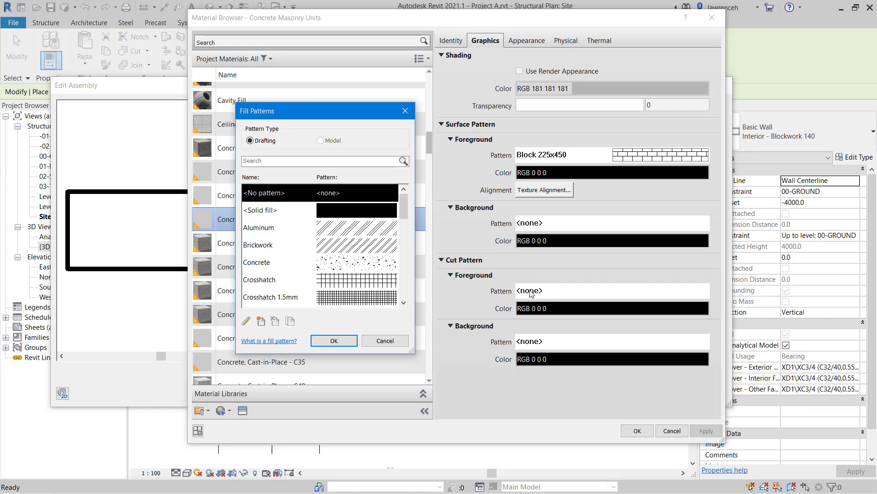
drag(407, 219, 407, 230)
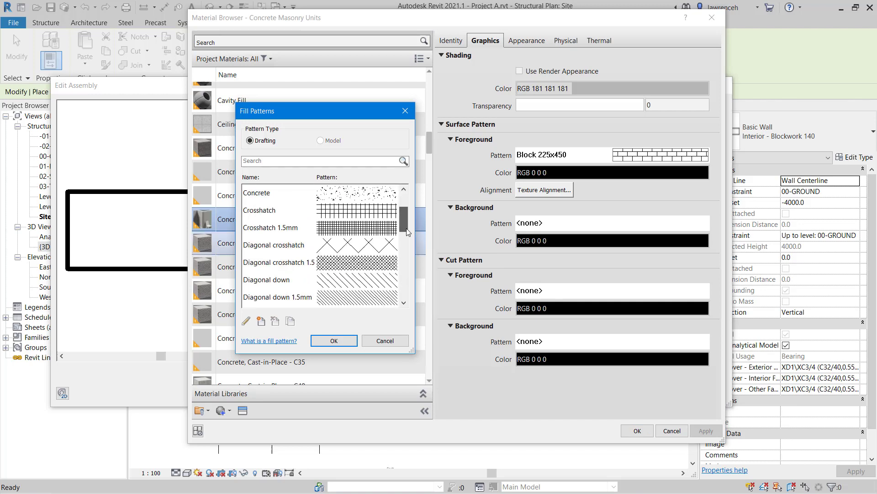
click(362, 263)
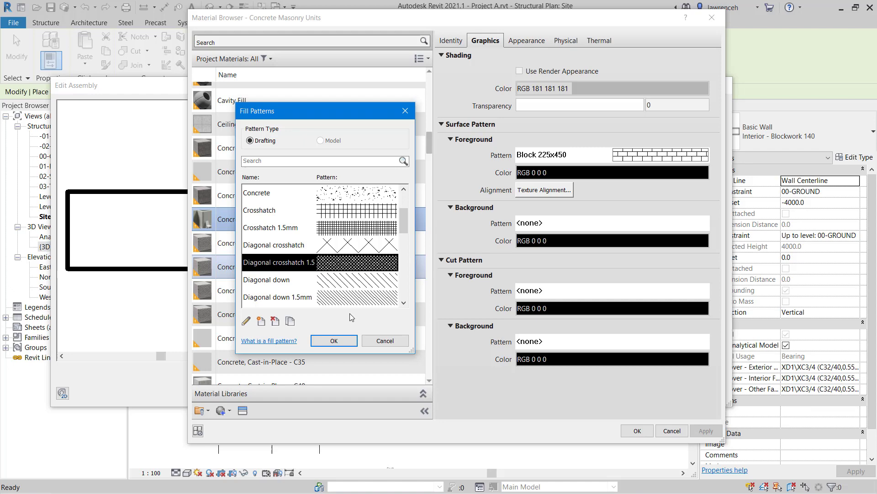
click(334, 341)
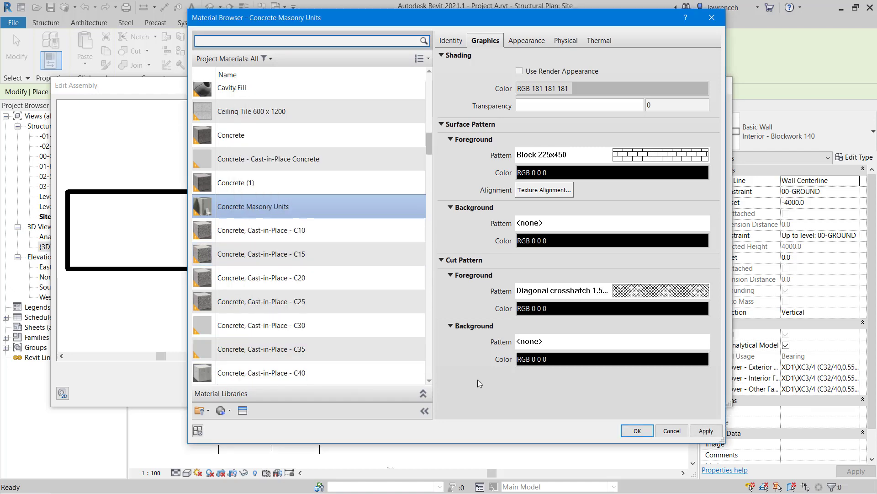
click(531, 40)
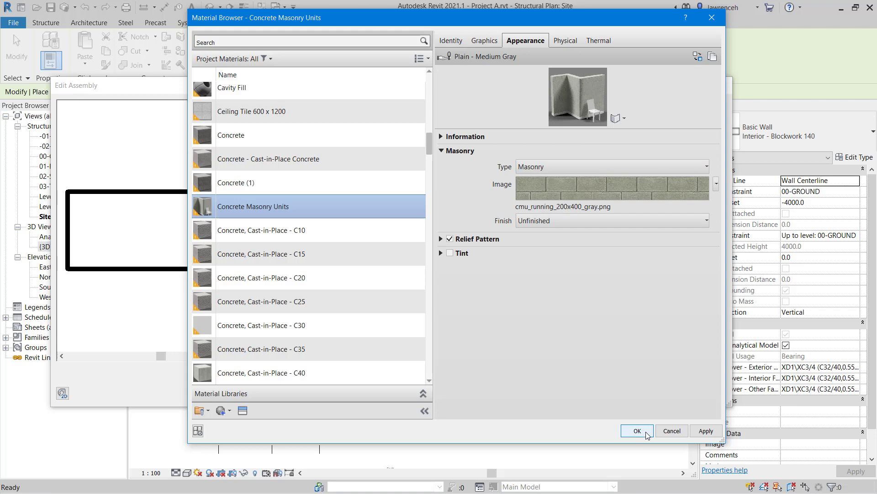
click(639, 430)
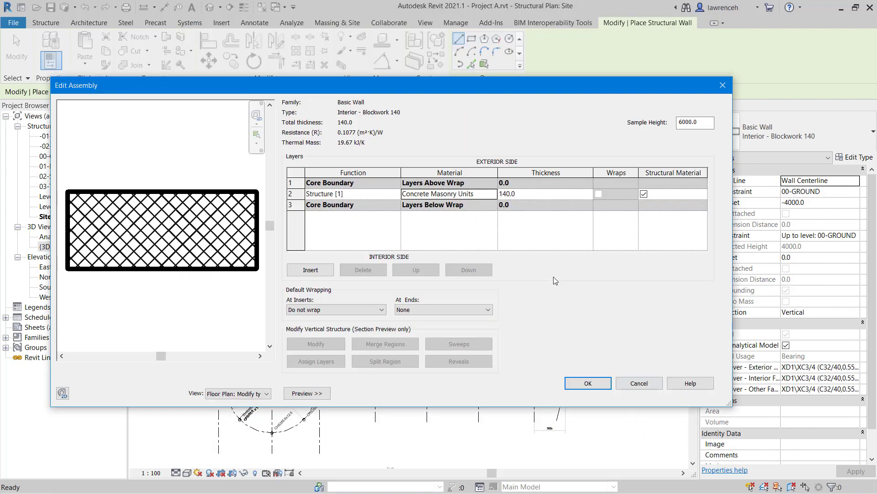
Confirm the layer changes and save the Interior - Blockwork 140 wall type
click(599, 383)
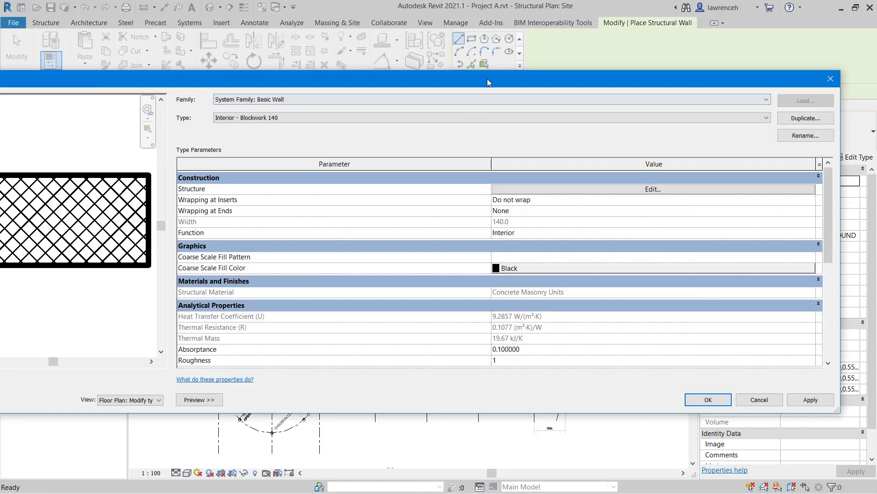
drag(488, 79, 536, 61)
click(752, 381)
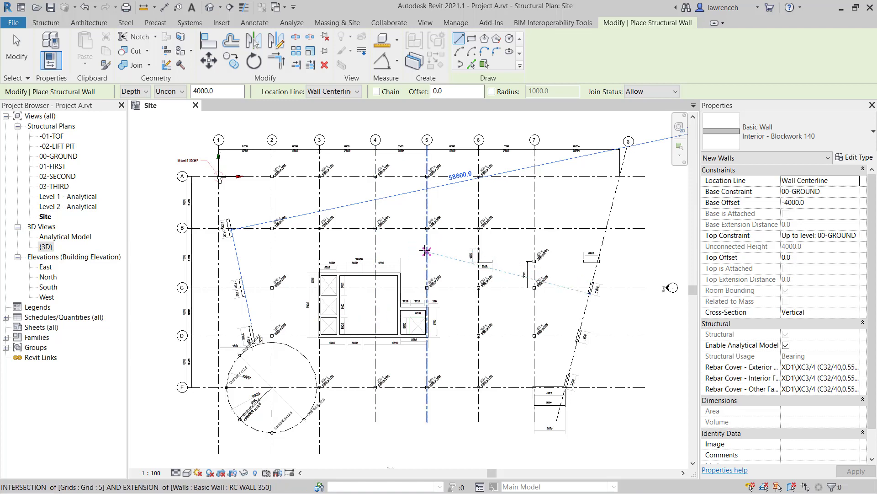
Set new walls to Height, rising from 00-GROUND up to level 01-FIRST
scroll(391, 321, up, 4)
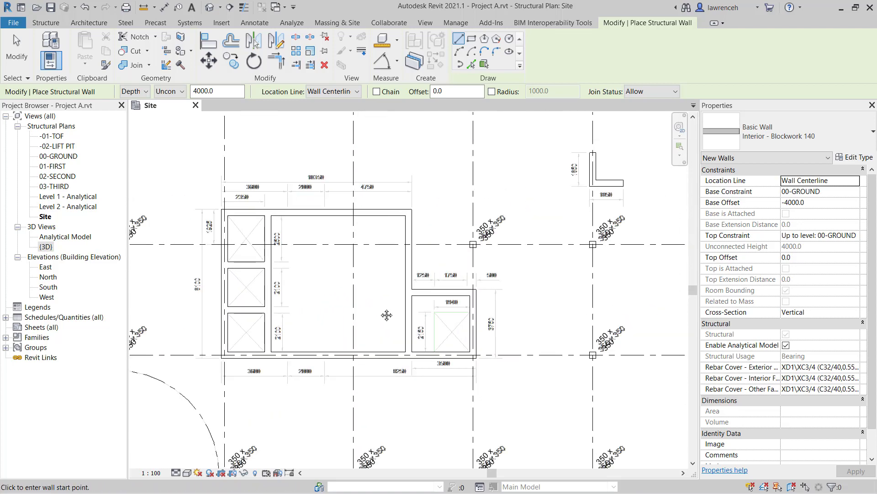
scroll(390, 321, up, 1)
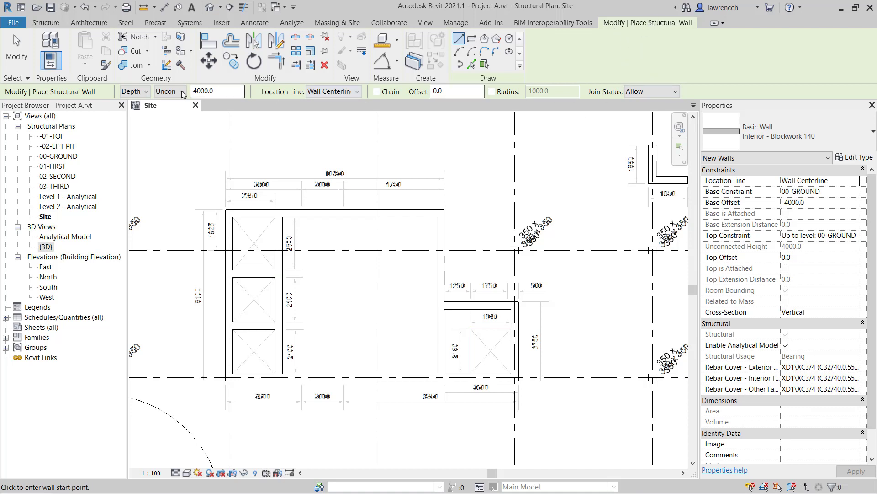
click(139, 93)
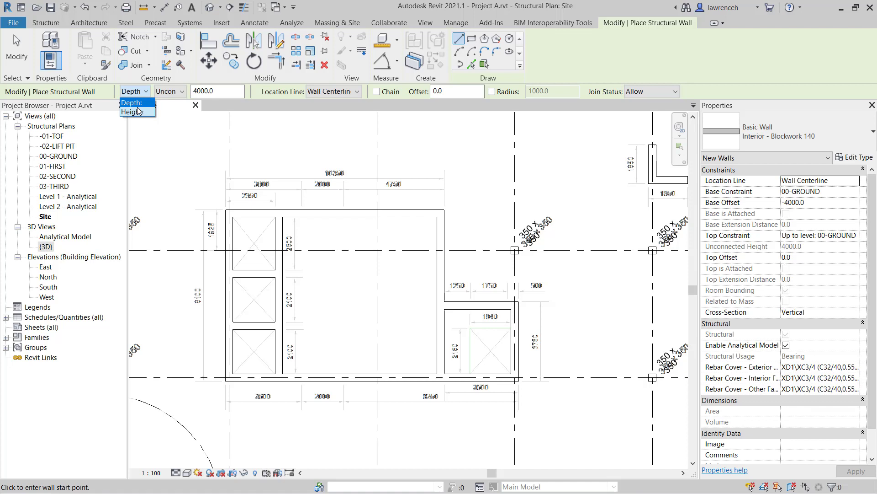
click(135, 112)
click(169, 91)
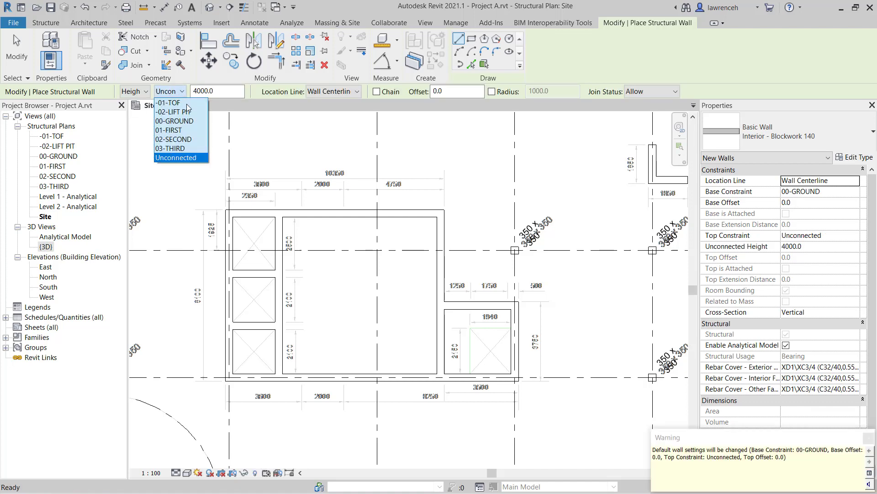
click(175, 130)
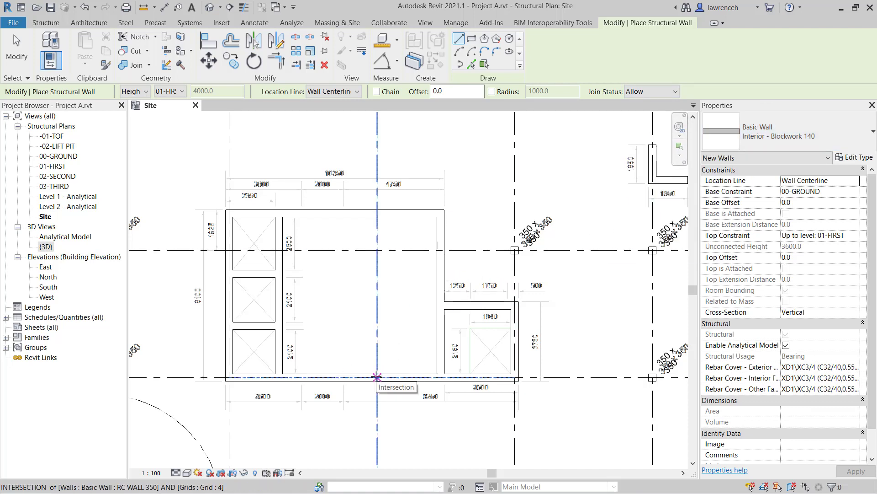
Draw a blockwork wall along grid 4 from the bottom concrete wall to the top one, then end the wall tool
click(377, 378)
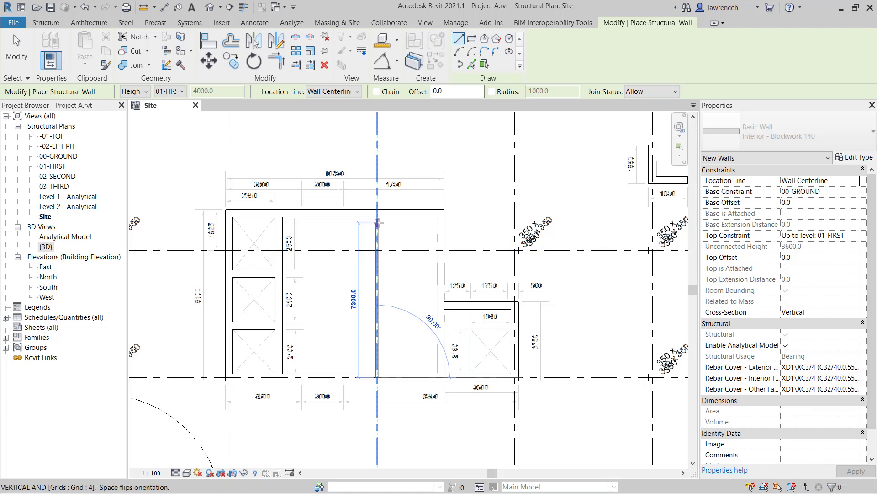
click(377, 213)
scroll(377, 213, up, 2)
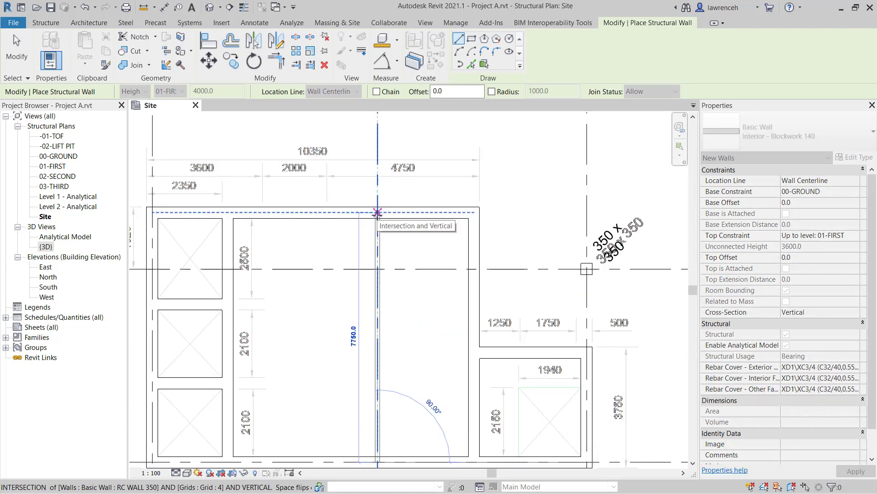
click(378, 212)
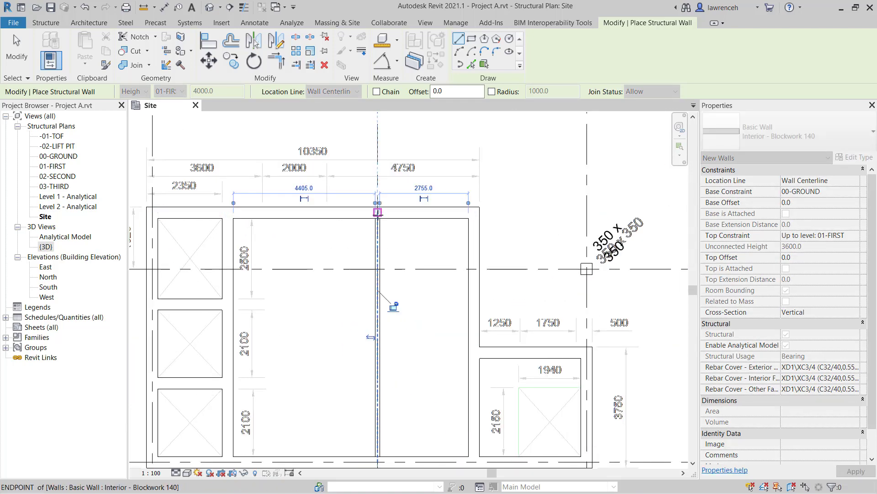
right_click(413, 241)
click(439, 247)
scroll(423, 258, down, 2)
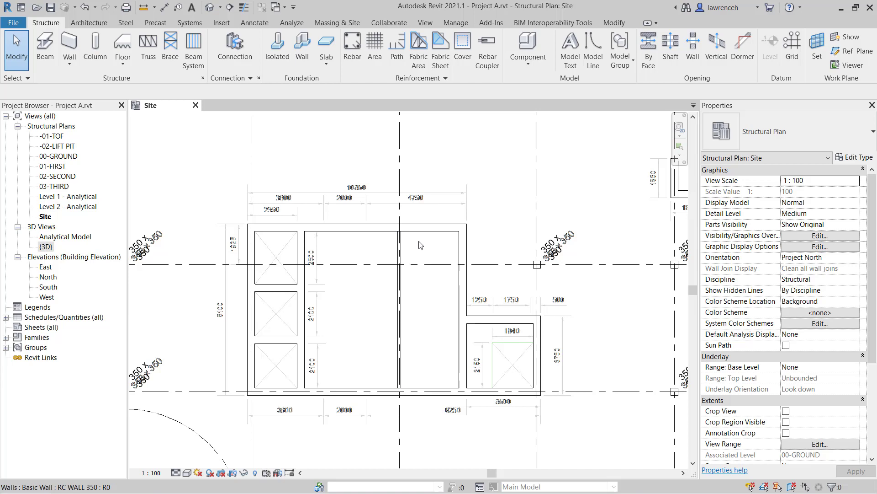
middle_drag(424, 259, 429, 258)
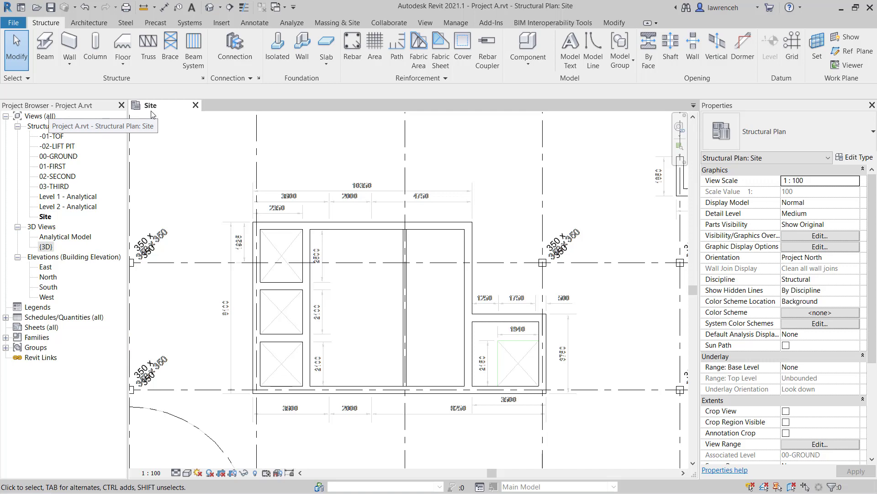
Open the 00-GROUND structural plan and zoom in on where the new wall meets the concrete walls
double_click(66, 157)
scroll(389, 340, up, 3)
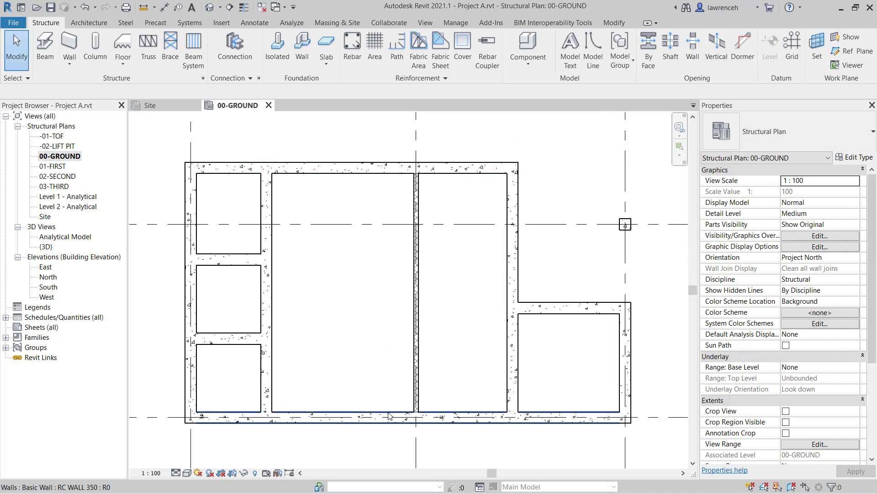
scroll(421, 402, up, 5)
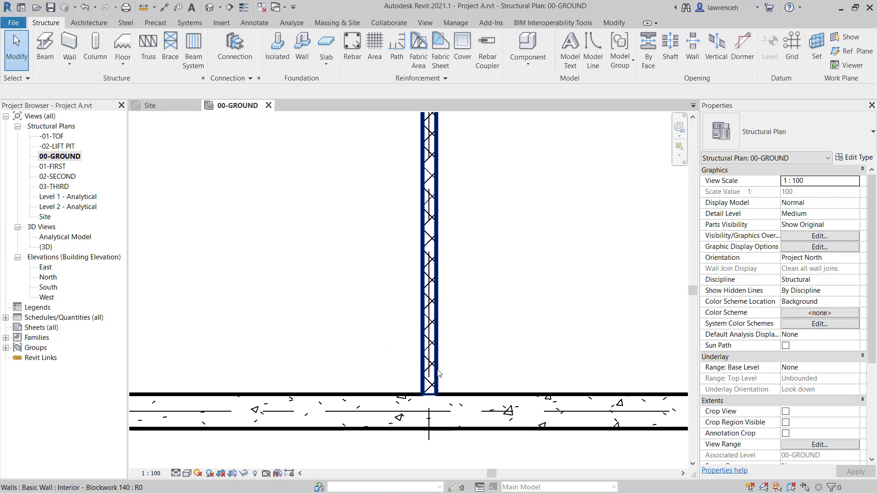
scroll(440, 375, down, 5)
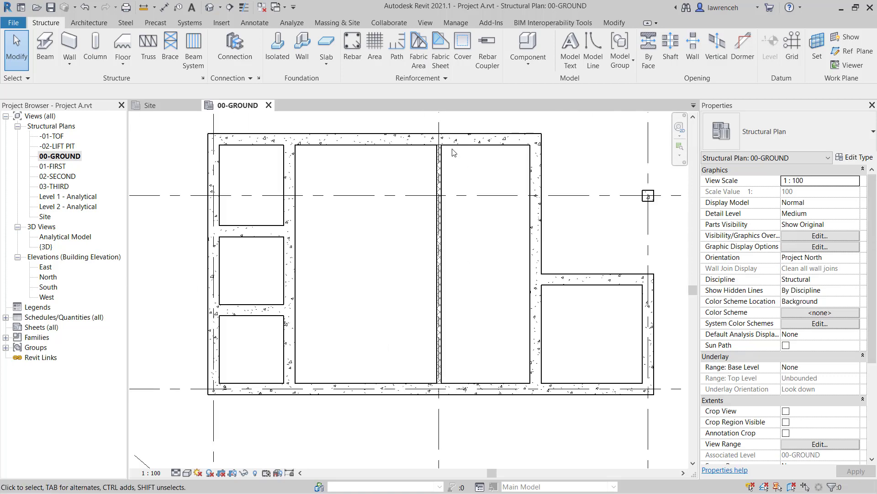
middle_drag(462, 203, 441, 213)
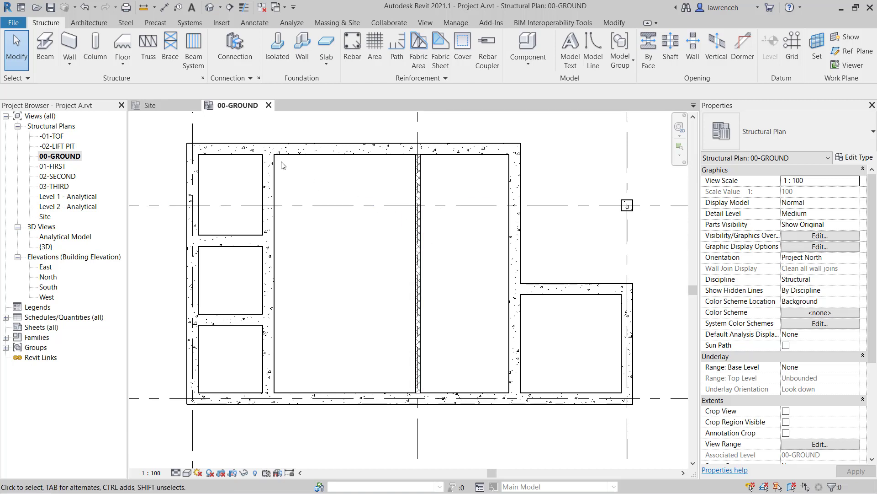
Draw blockwork walls up grid 5 from the concrete wall end to grid C, then along grid C to the concrete wall
click(69, 40)
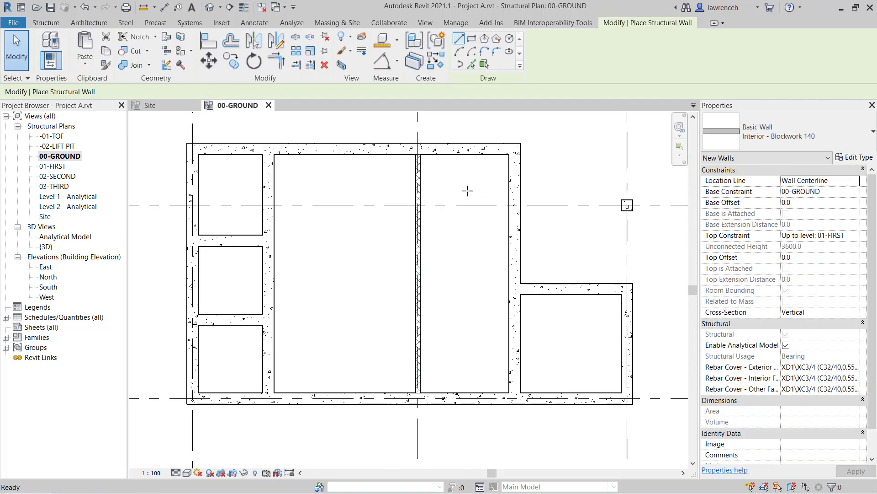
middle_drag(627, 202, 593, 208)
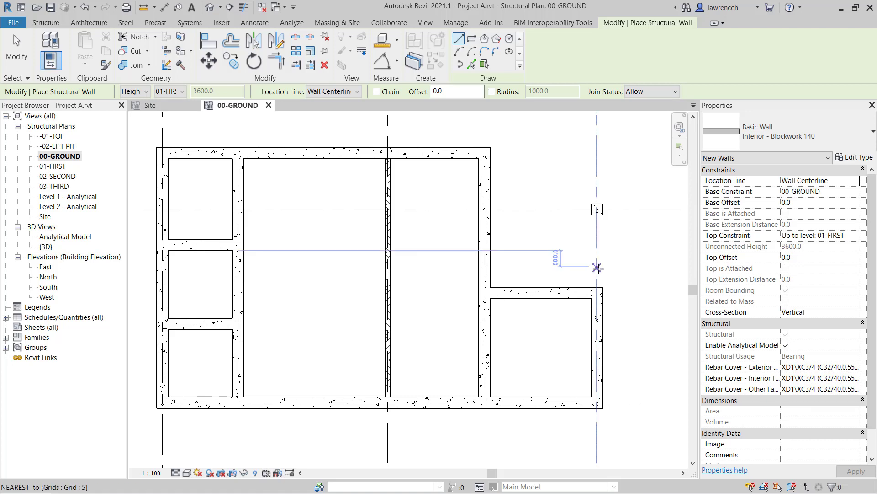
click(597, 293)
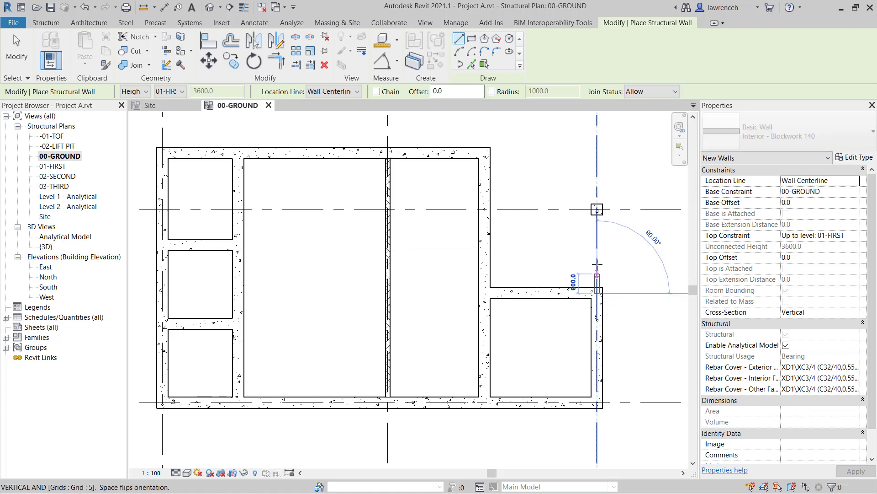
click(597, 209)
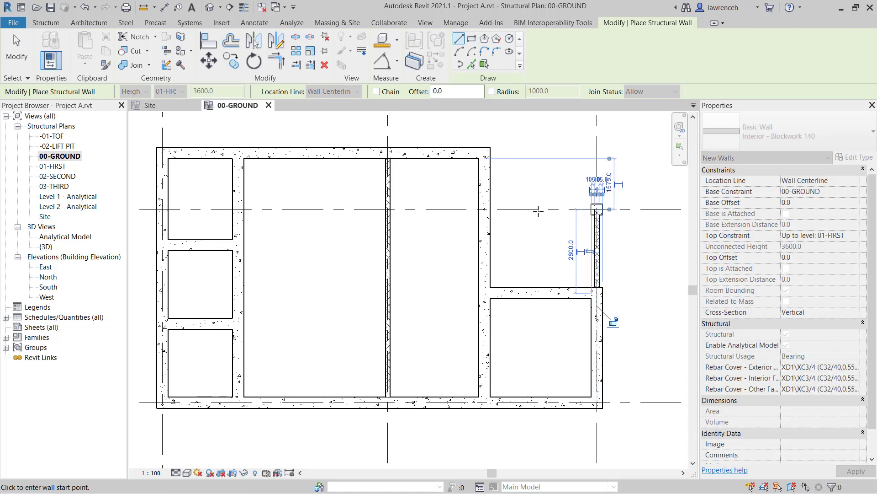
click(597, 209)
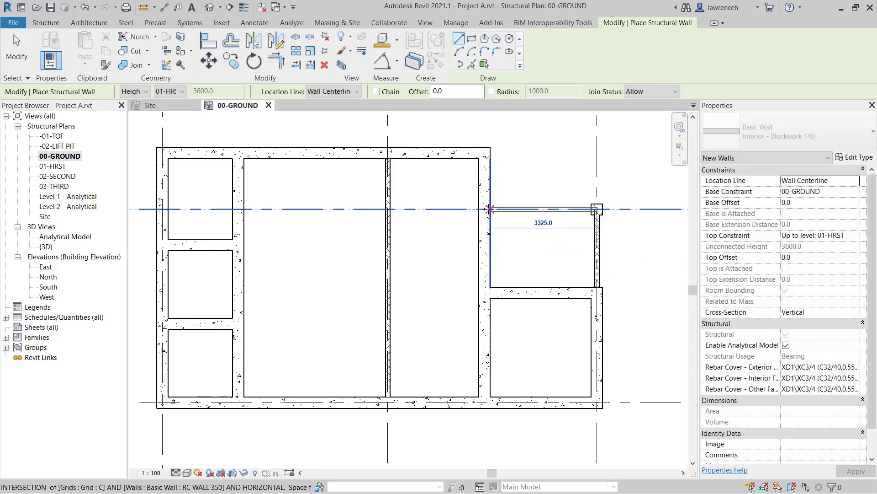
click(488, 209)
key(Escape)
key(Escape)
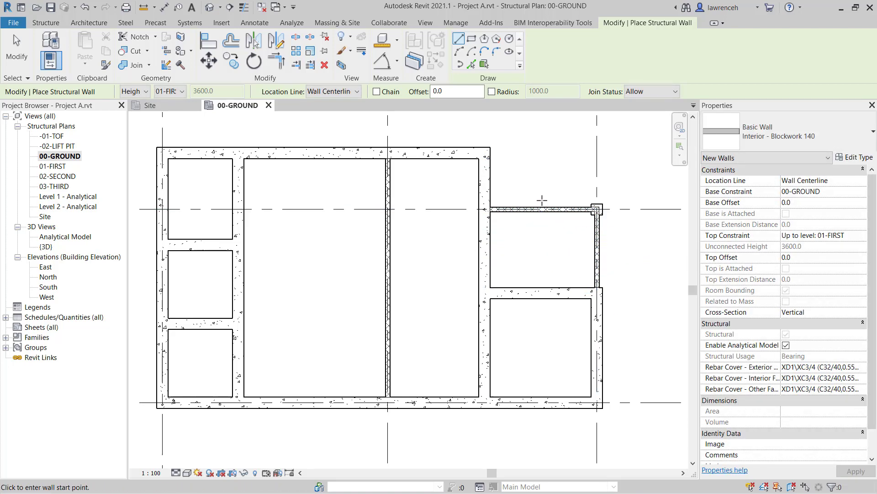
scroll(572, 222, up, 5)
Shorten the grid 5 wall to 2260 and pull the grid C wall back from the corner column
middle_drag(571, 221, 492, 210)
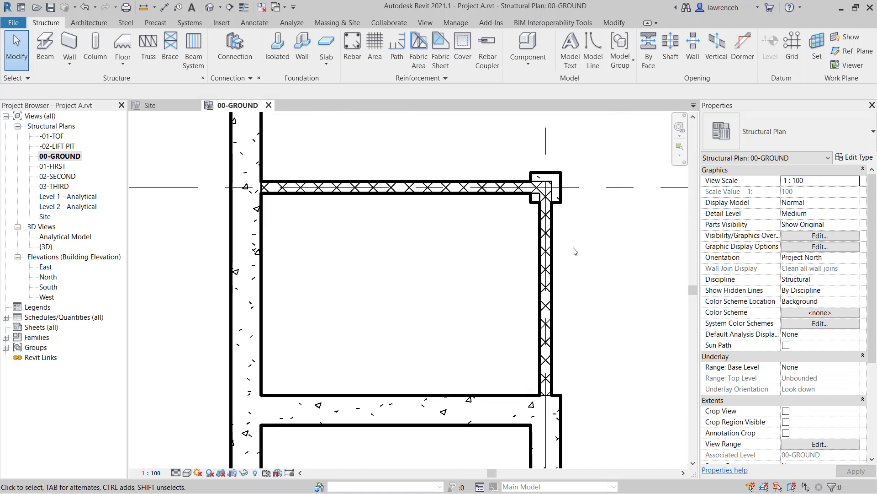
click(550, 247)
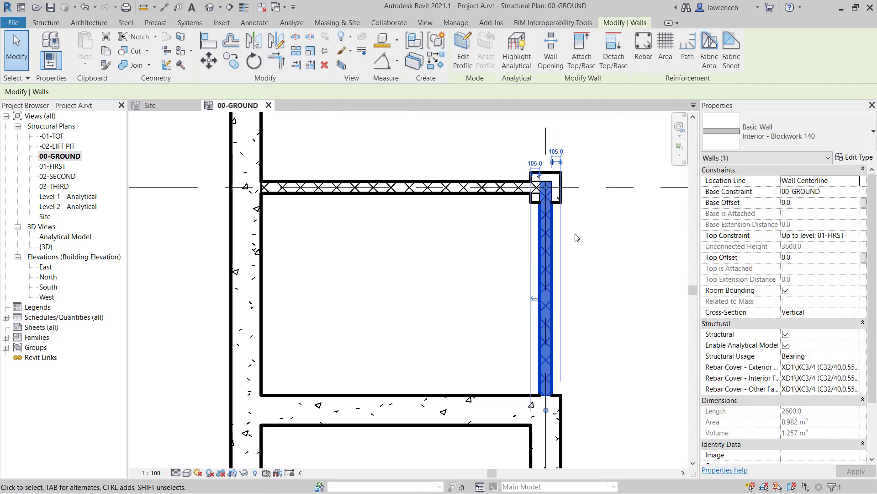
drag(552, 184, 509, 188)
click(544, 188)
click(501, 248)
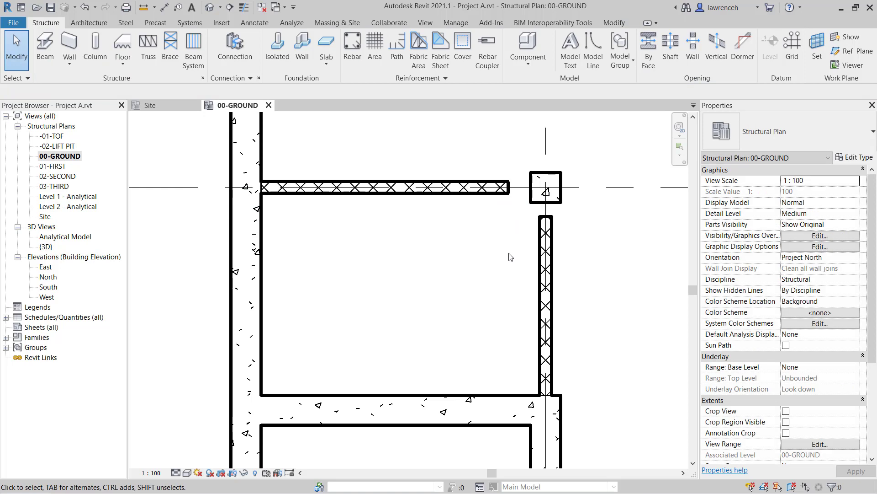
click(551, 238)
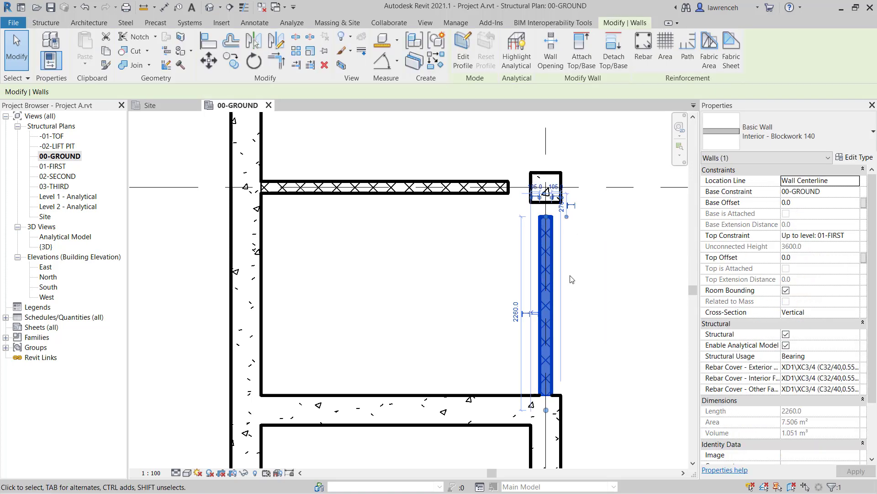
key(a)
key(l)
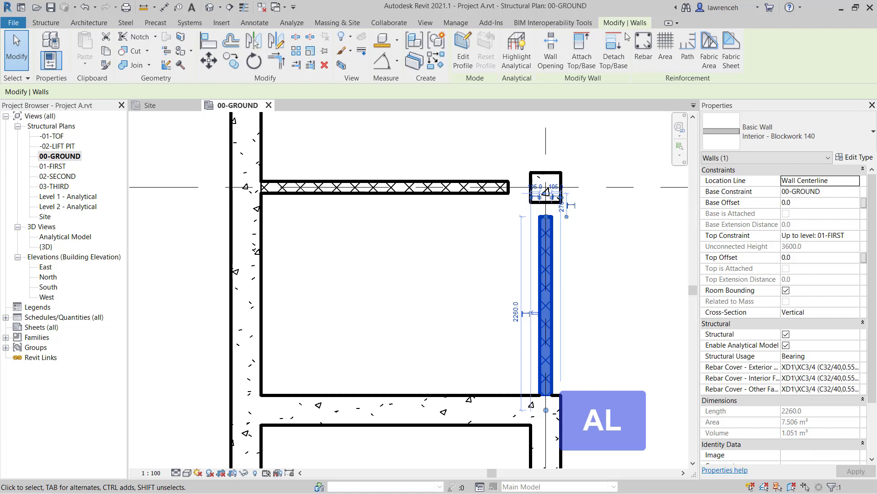
Align both blockwork wall ends to the corner column's bottom and left edges
click(207, 43)
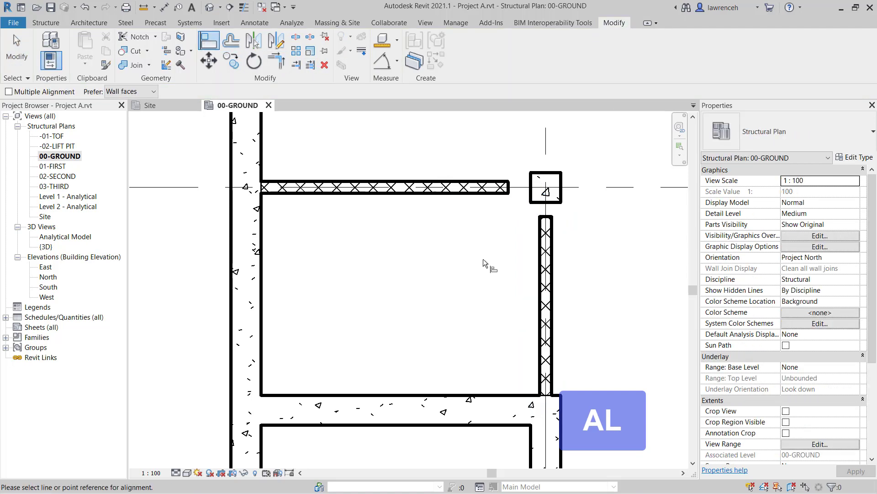
click(552, 206)
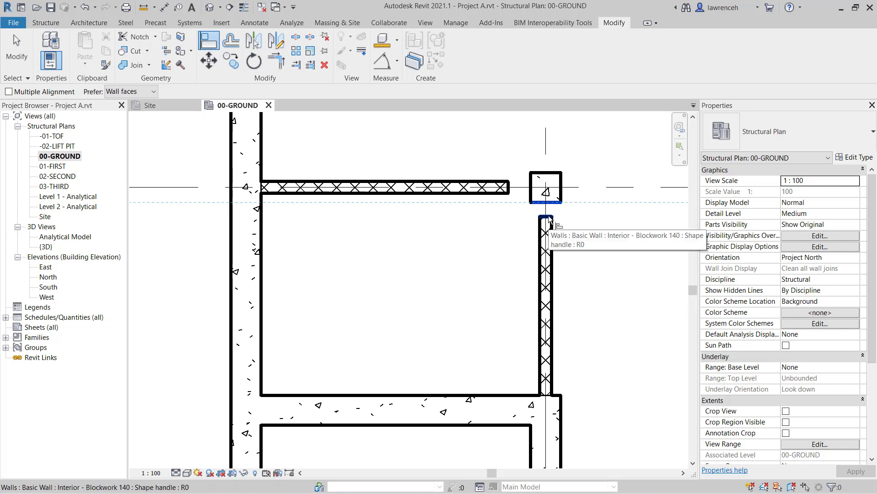
click(549, 219)
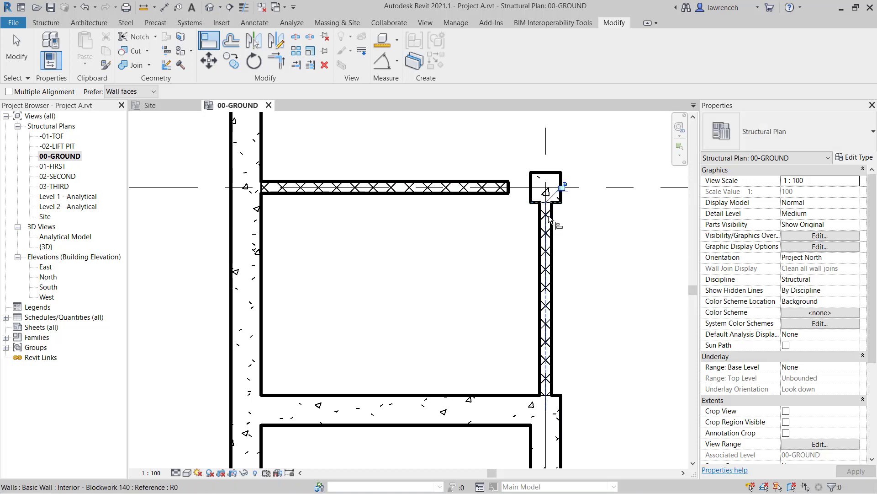
click(530, 197)
click(509, 190)
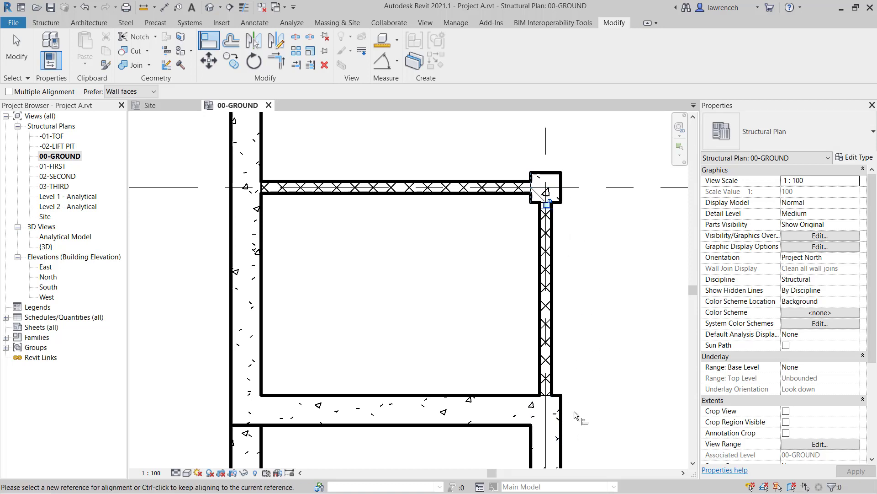
Make the grid 5 wall flush with the lower concrete wall face and the grid C wall flush with the column top
click(562, 438)
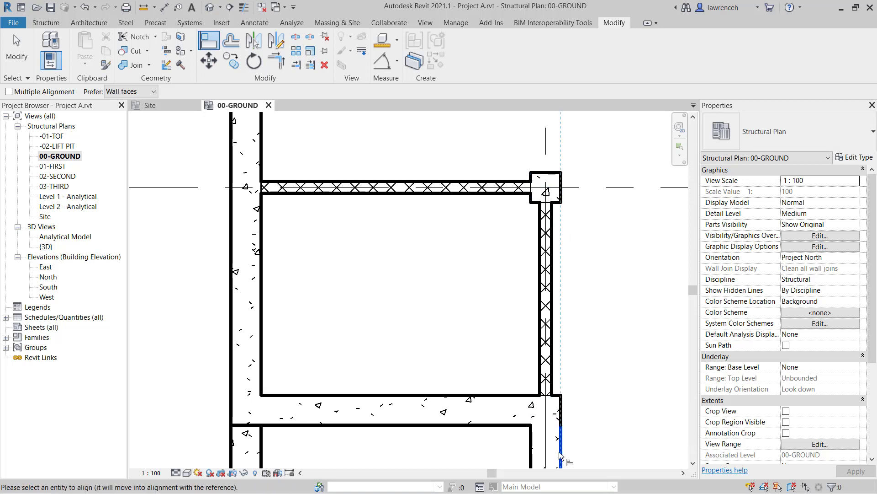
click(556, 370)
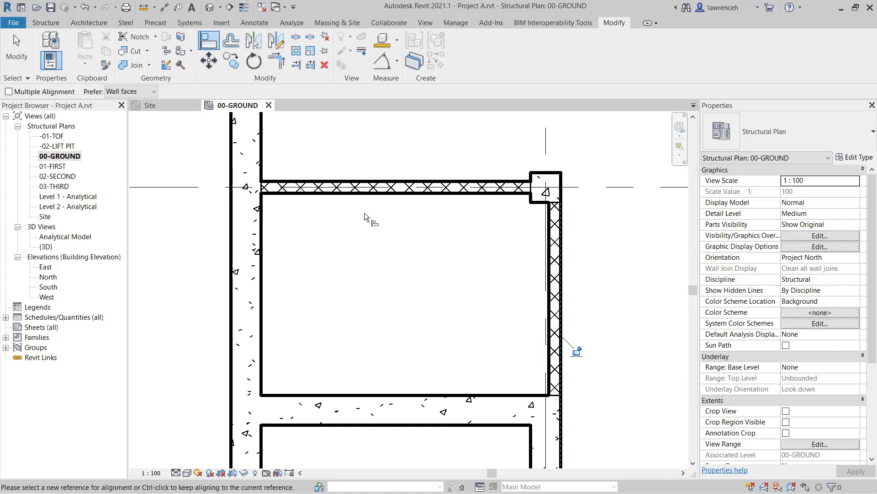
click(556, 173)
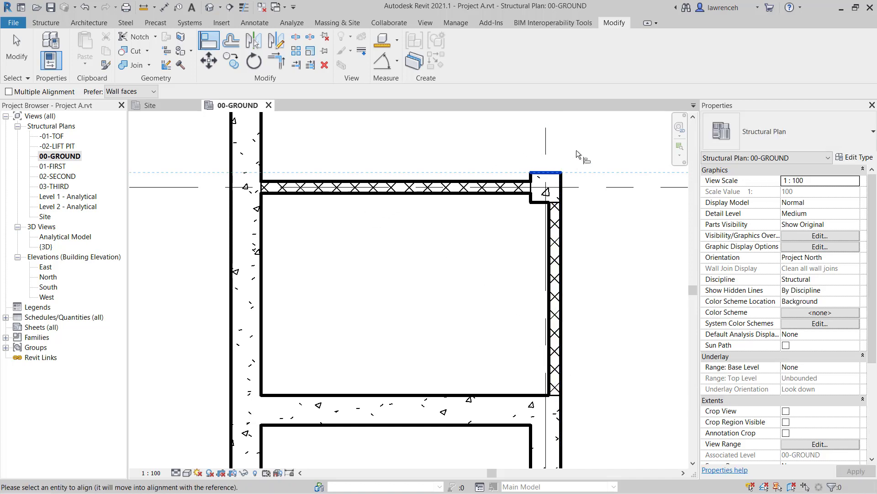
click(521, 182)
scroll(475, 229, down, 5)
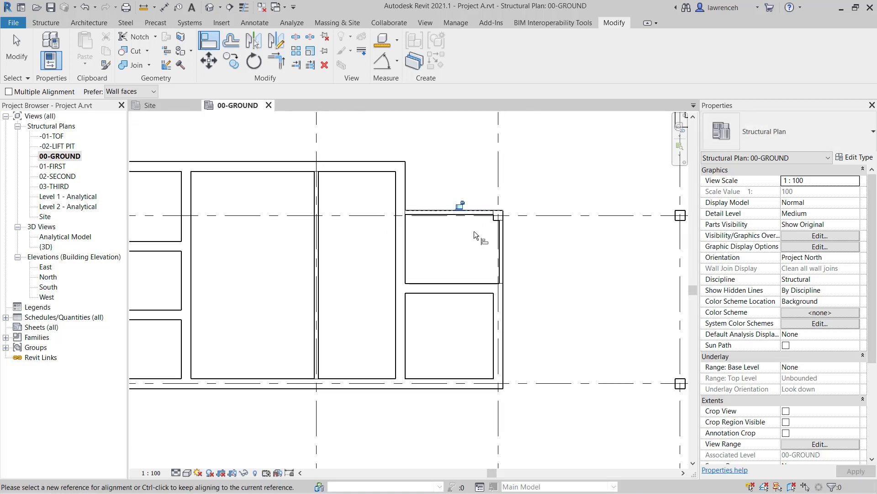
right_click(456, 141)
click(471, 142)
scroll(386, 251, down, 2)
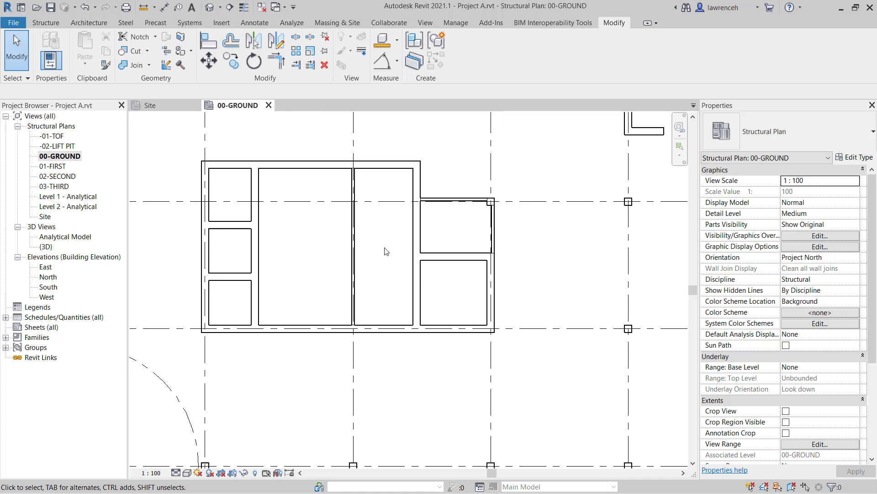
middle_drag(372, 256, 392, 273)
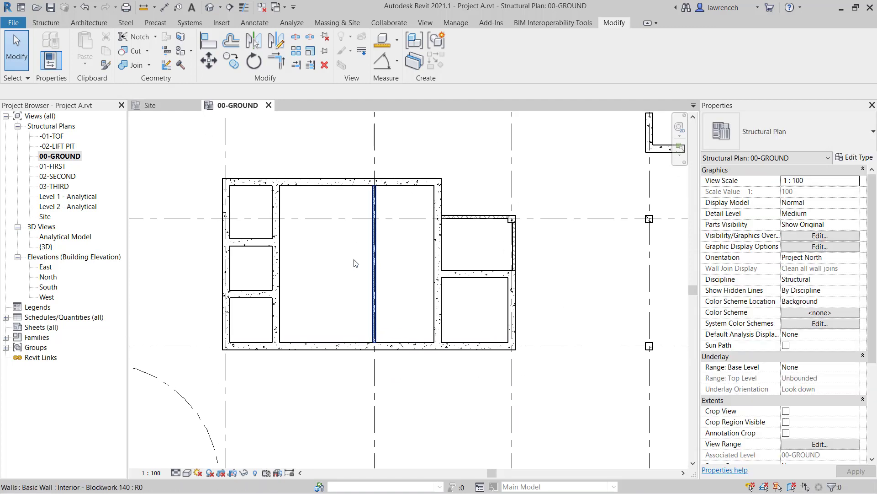
Open the {3D} view and orbit around a selected blockwork wall to inspect it
double_click(46, 247)
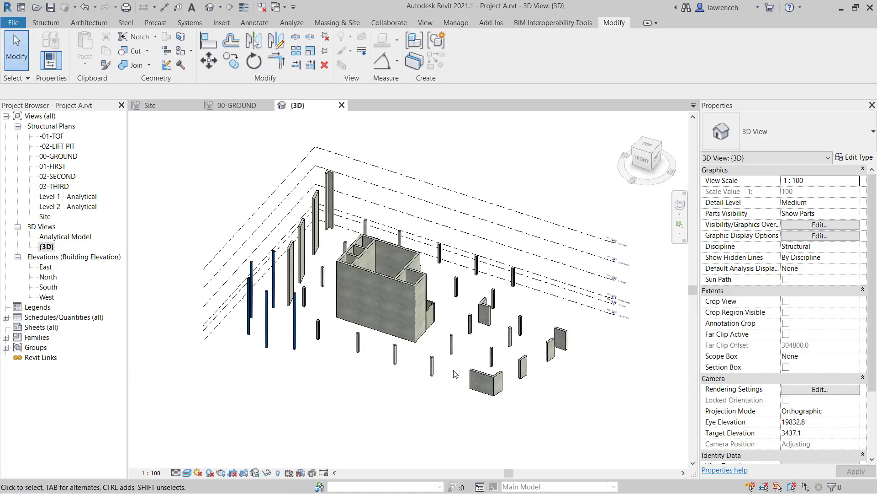
scroll(474, 325, up, 3)
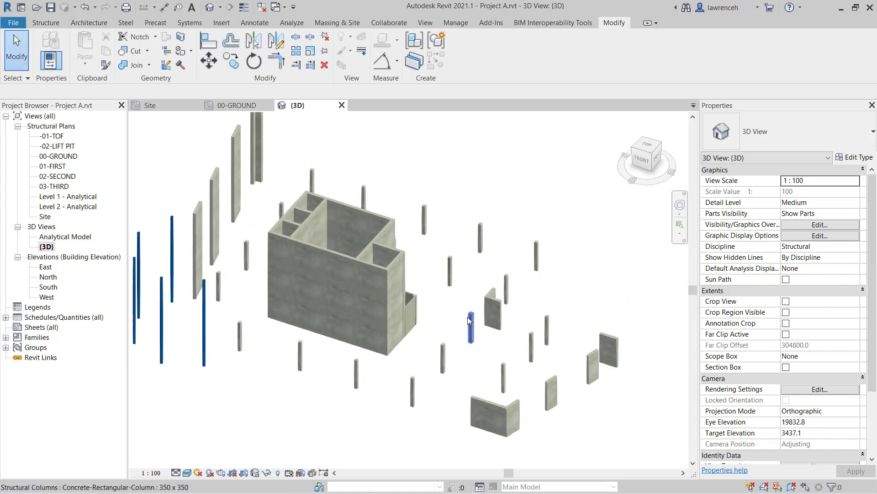
click(407, 307)
scroll(408, 308, up, 5)
shift+middle_drag(449, 303, 425, 402)
scroll(429, 406, up, 2)
click(428, 406)
View the concrete core and blockwork walls from above, then save the project
scroll(428, 403, up, 3)
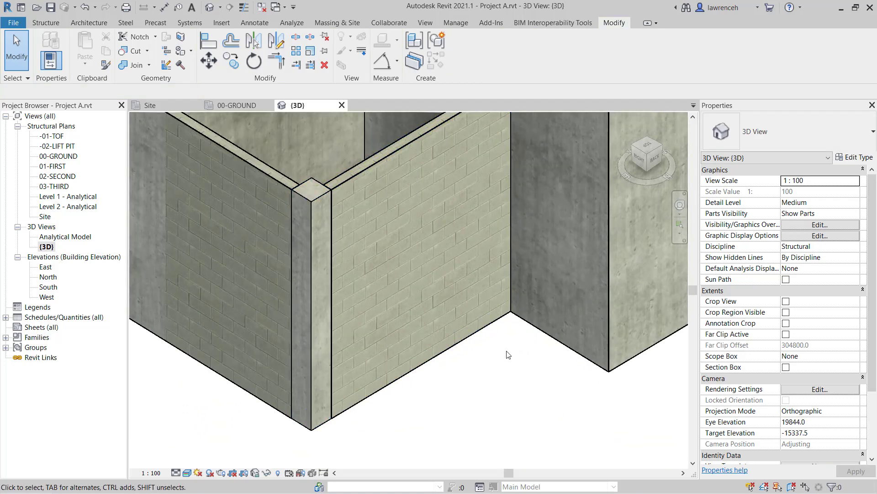
scroll(525, 276, down, 4)
middle_drag(524, 276, 540, 291)
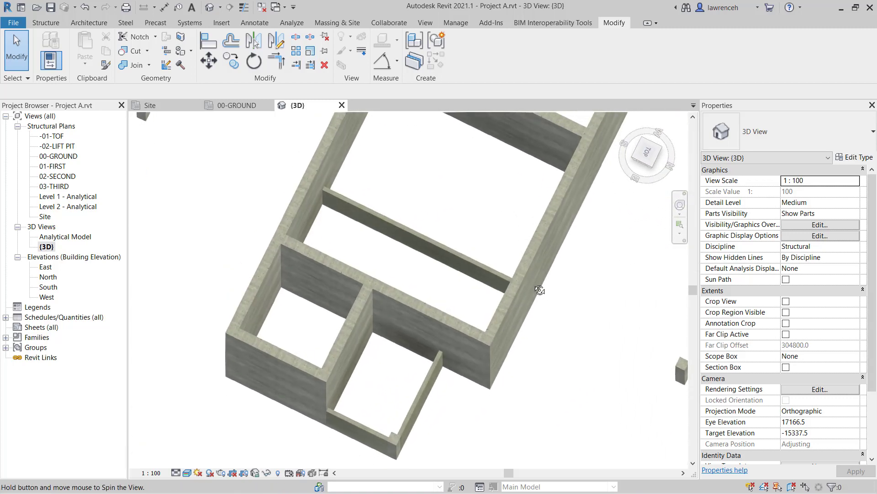
scroll(451, 254, down, 5)
shift+middle_drag(451, 254, 543, 234)
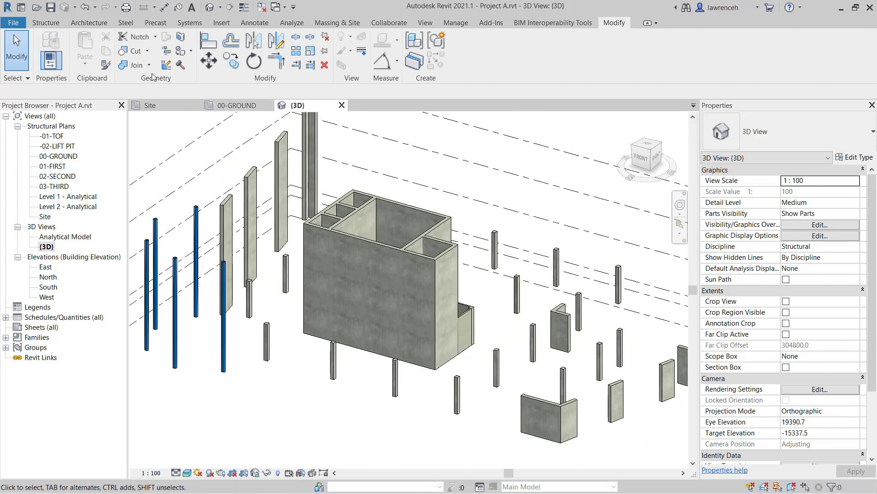
click(50, 8)
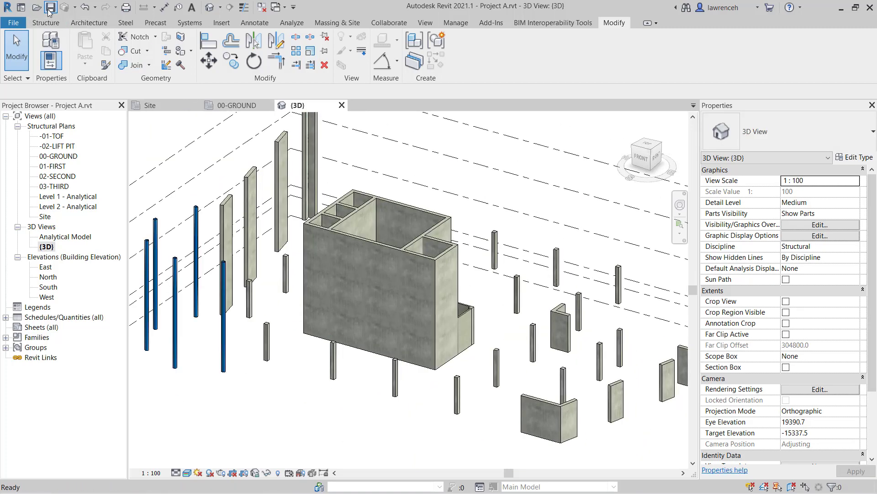